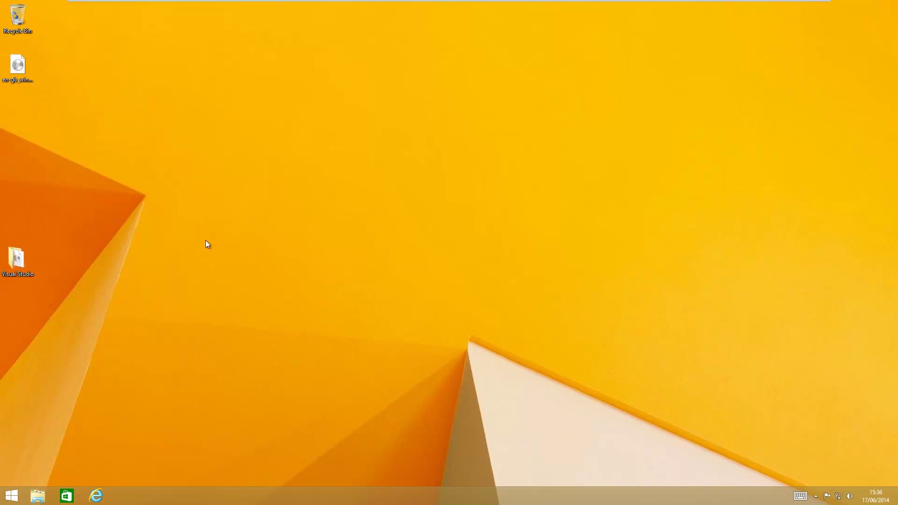
- Check the Windows 8.1 disc image's file properties, then close them
mouse_move(18, 77)
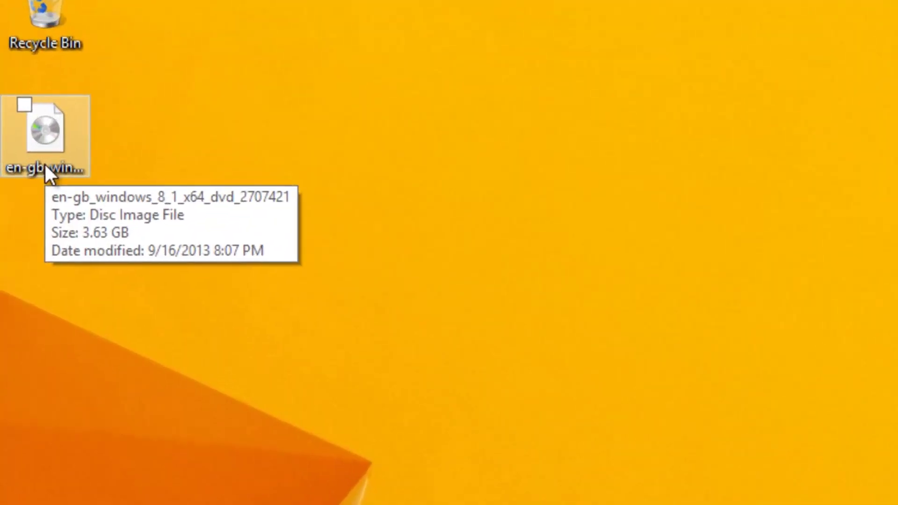
right_click(40, 153)
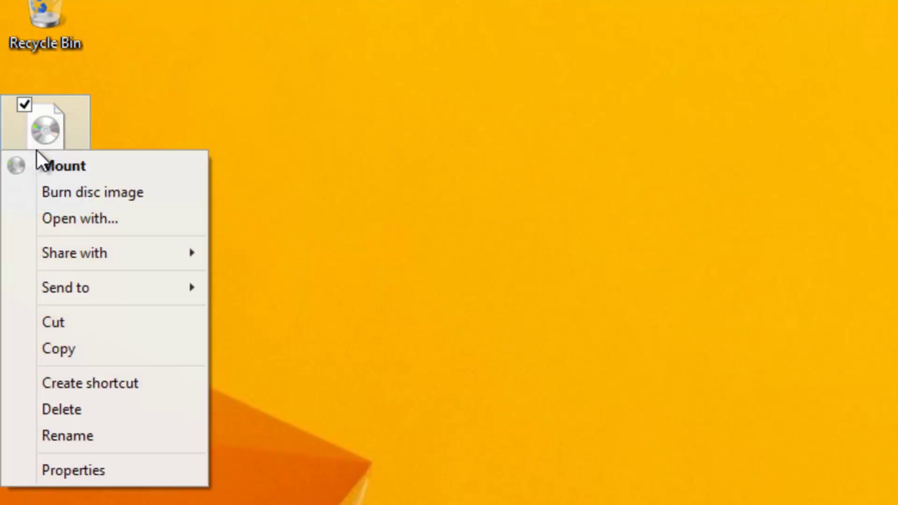
left_click(81, 456)
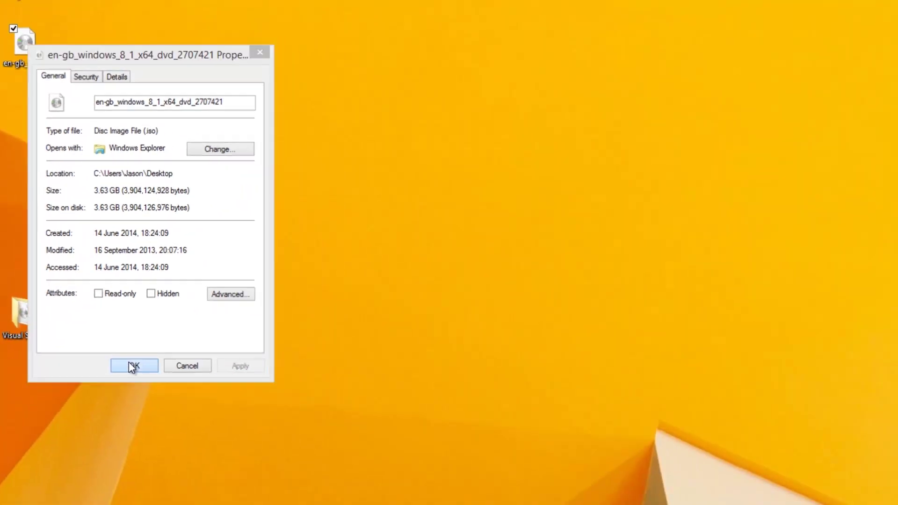
left_click(131, 366)
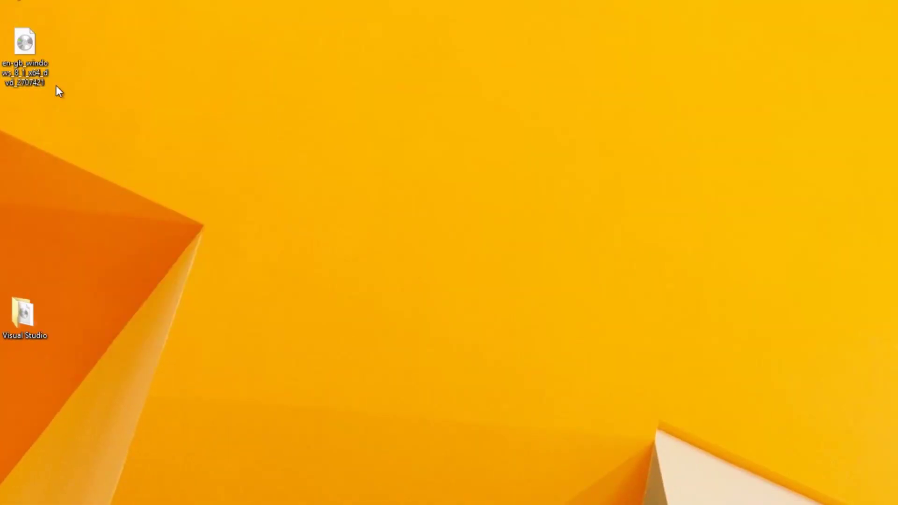
- Set up burning the Windows 8.1 ISO to drive D: and copy it onto the BD-RE drive
mouse_move(33, 67)
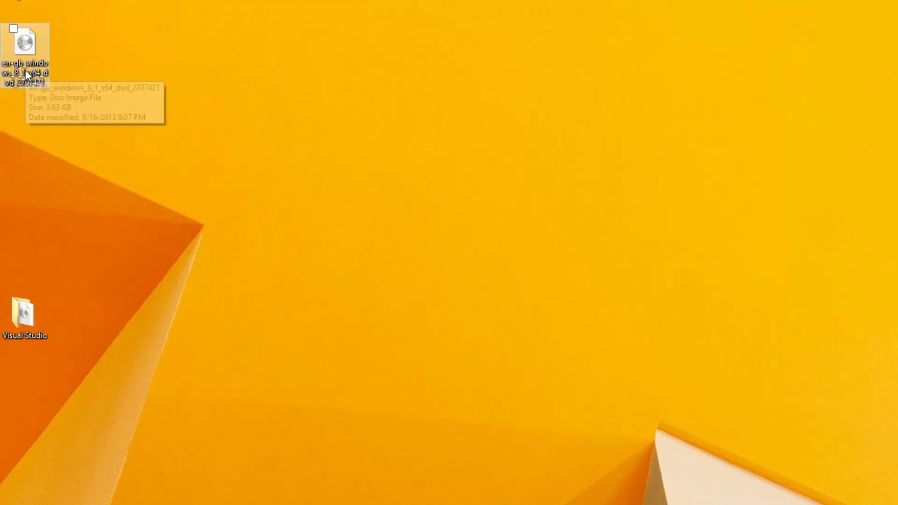
right_click(27, 71)
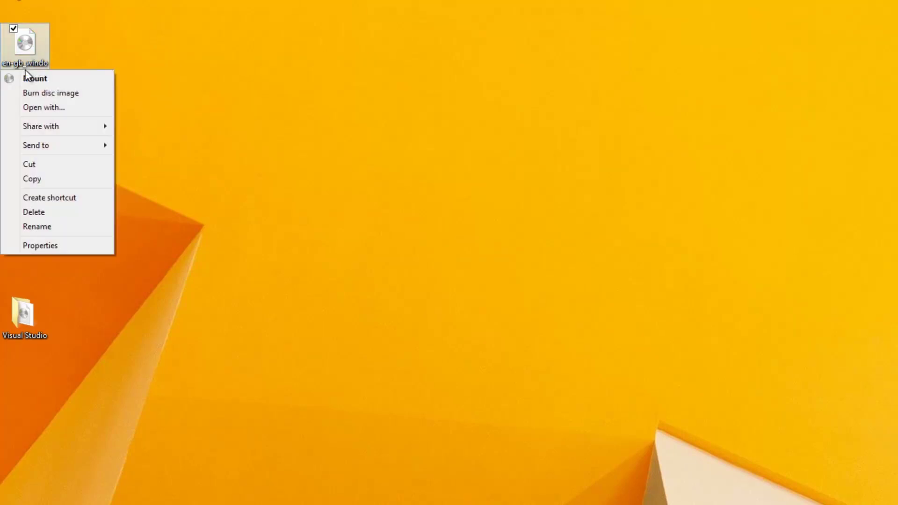
left_click(68, 93)
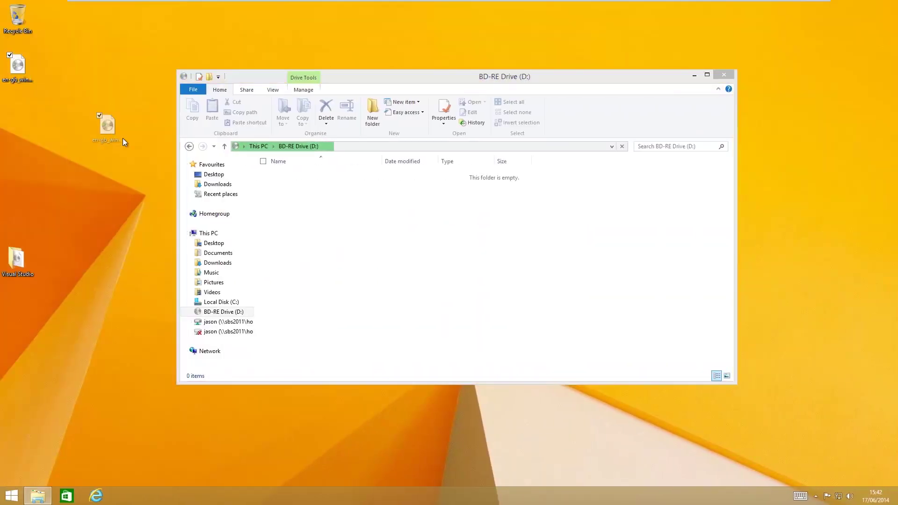
left_click_drag(123, 138, 348, 232)
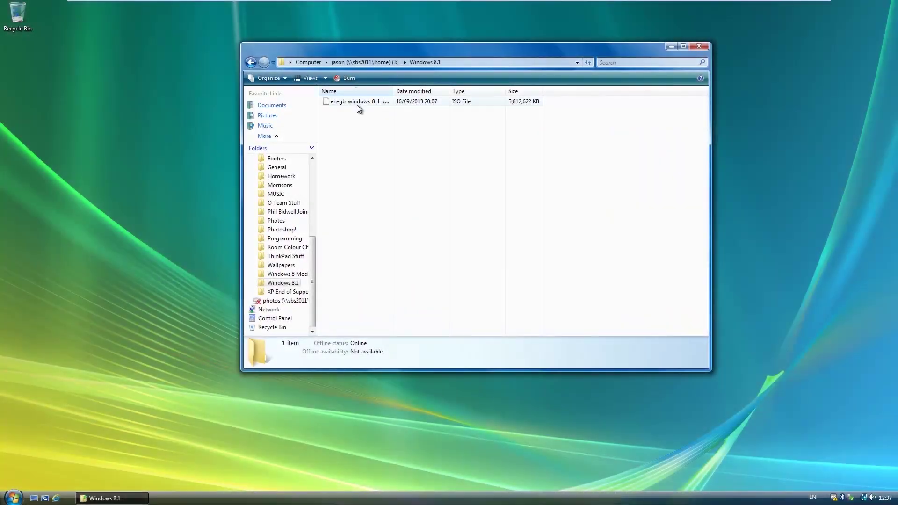
- Select the Windows 8.1 ISO in Vista Explorer and view its context menu actions
left_click(350, 102)
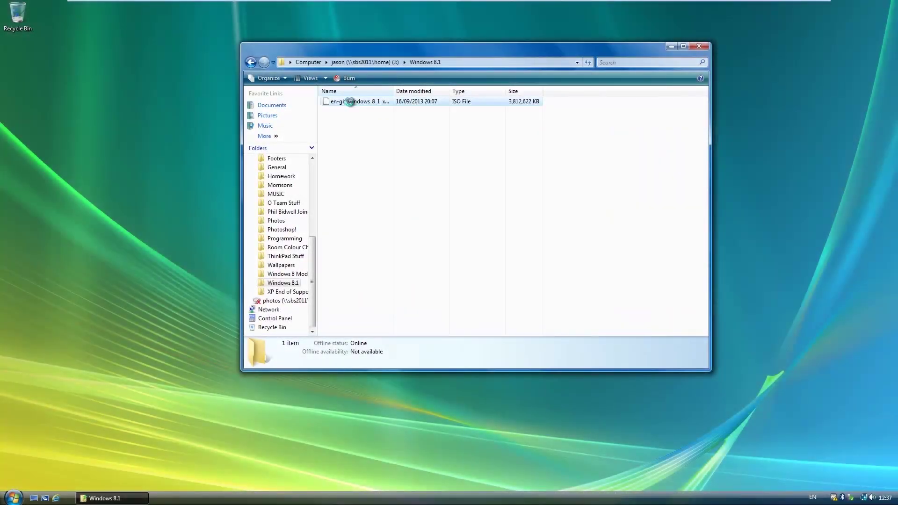
right_click(350, 102)
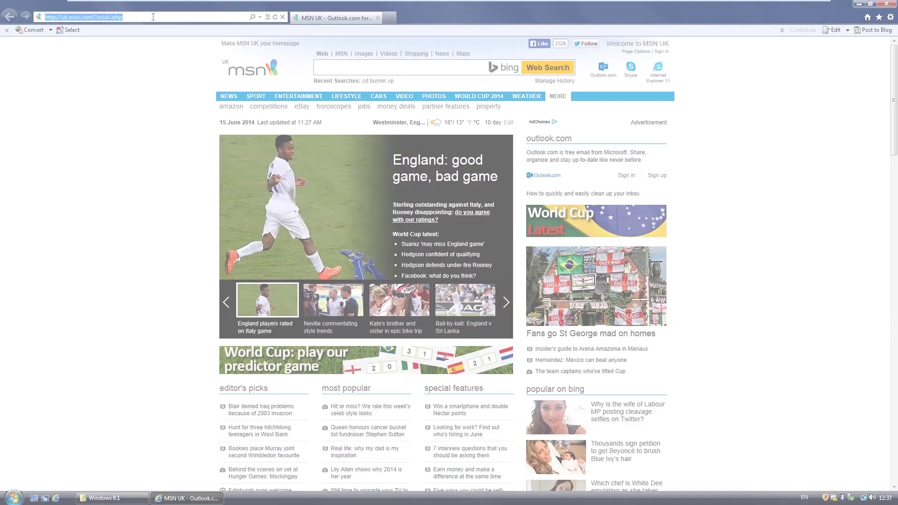
- Search the web for 'cd burner xp' and open CNET's CDBurnerXP download page
type("cd burner xp")
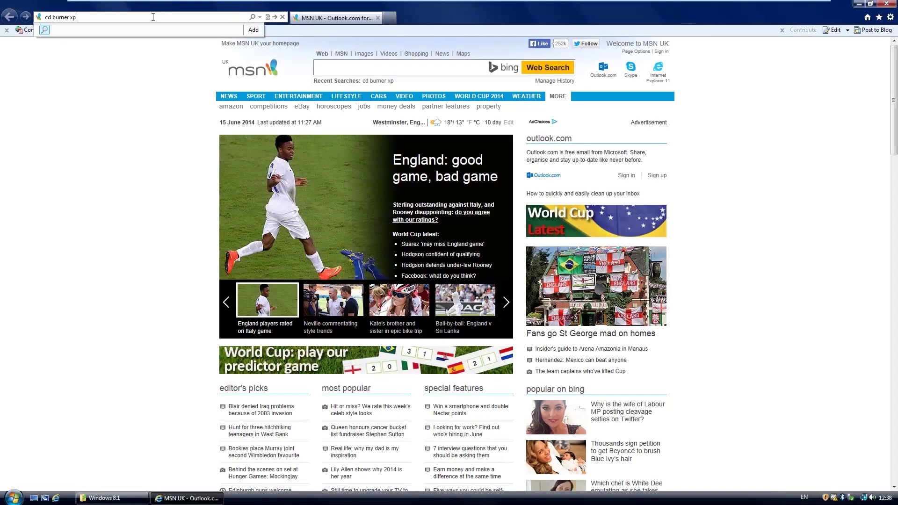
key("Return")
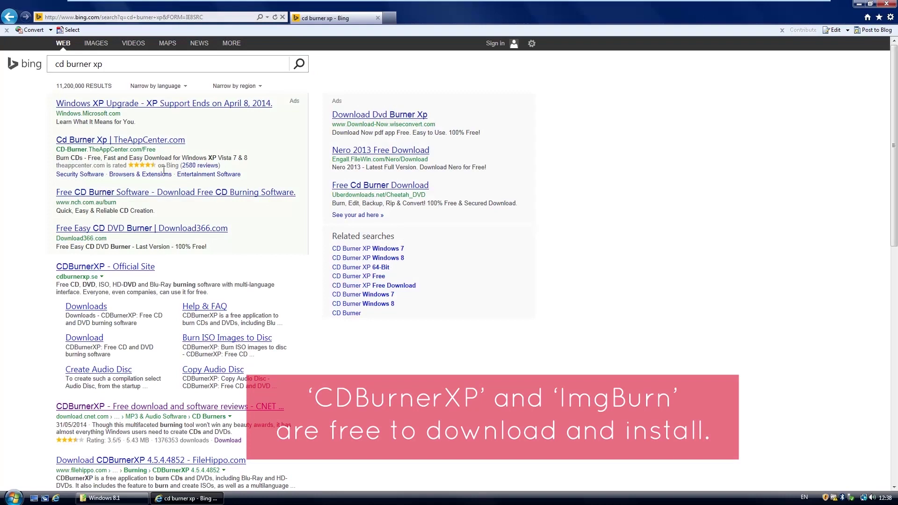
left_click(119, 404)
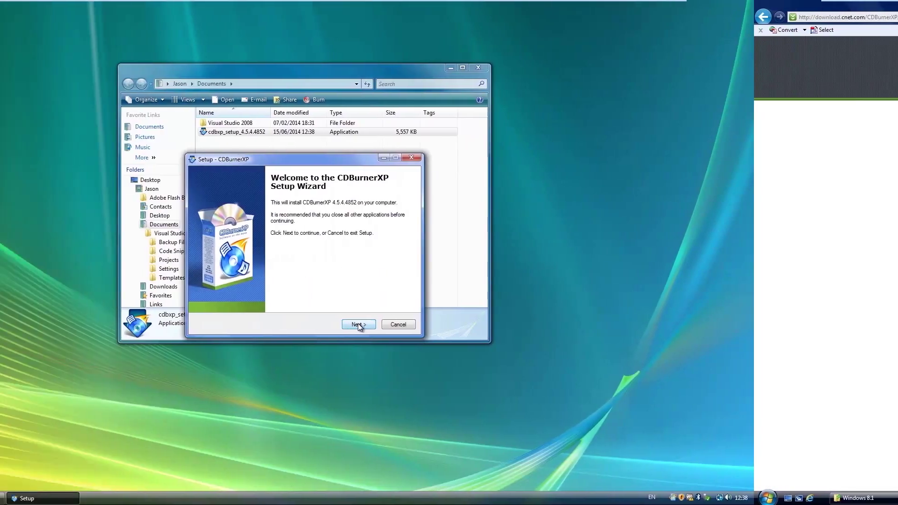
- Install CDBurnerXP with the licence accepted and full components
left_click(358, 324)
left_click(214, 295)
left_click(358, 323)
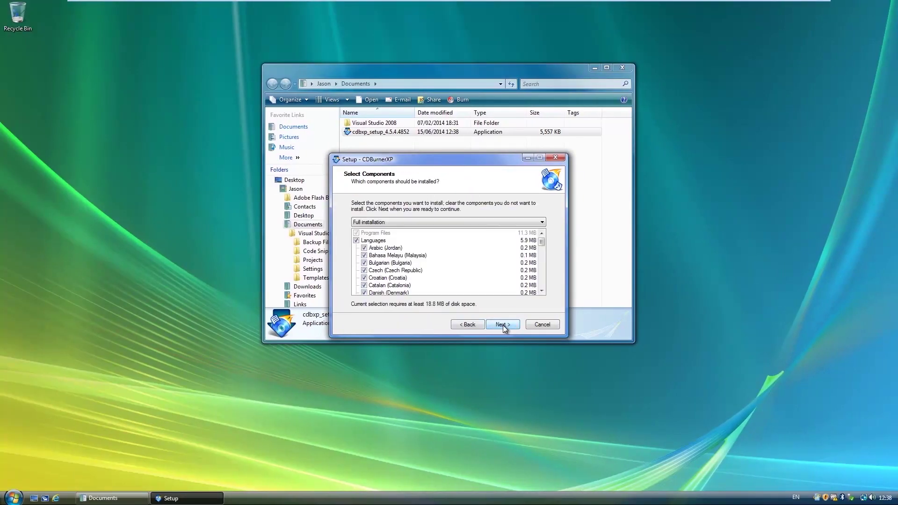
left_click(358, 324)
left_click(358, 324)
left_click(503, 325)
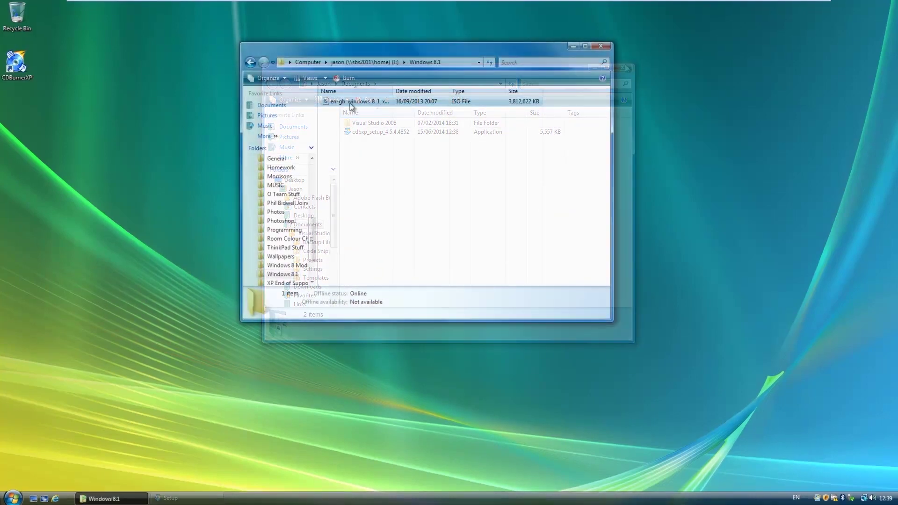
- Open the Windows 8.1 ISO with CDBurnerXP, always using it for this file type
right_click(352, 106)
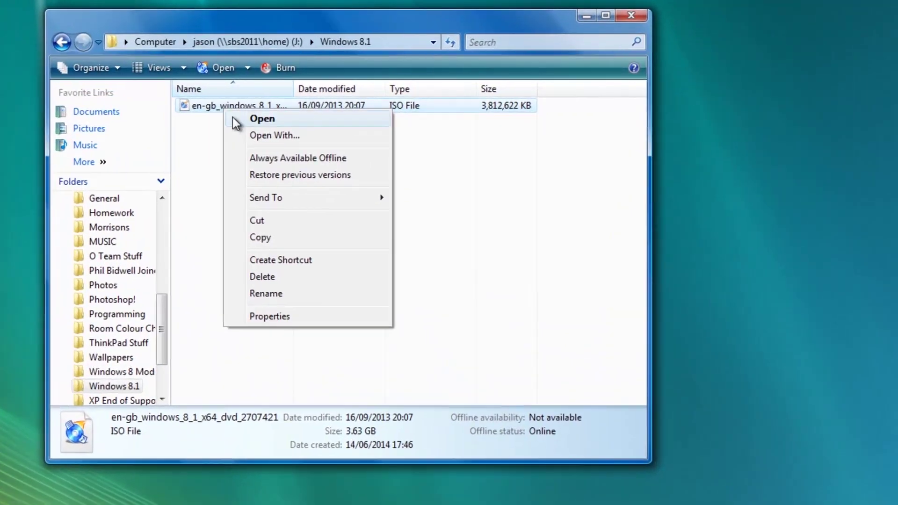
left_click(382, 127)
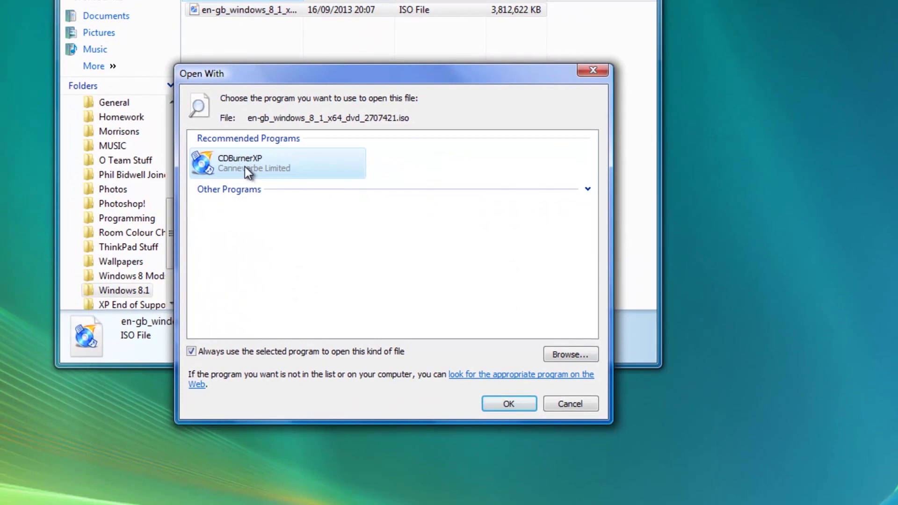
left_click(498, 402)
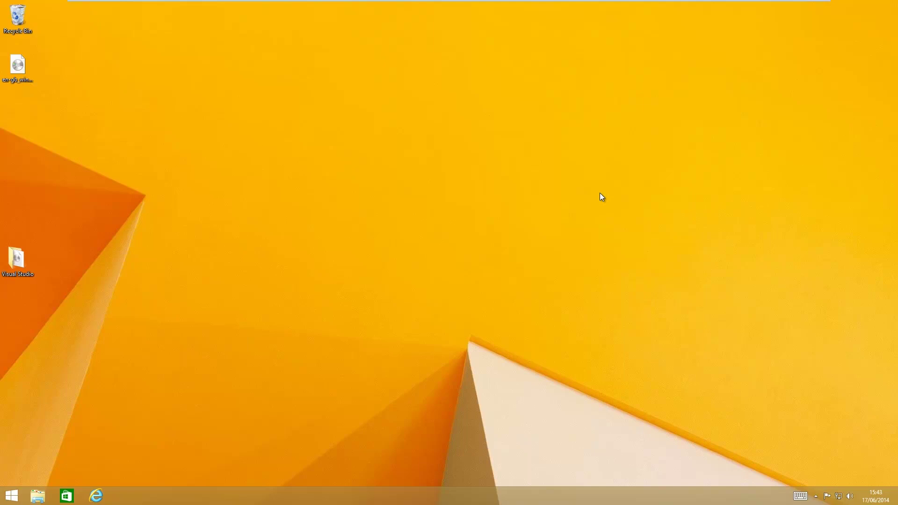
- Deselect the Windows 8.1 disc image and open the Visual Studio folder from the desktop
left_click(17, 65)
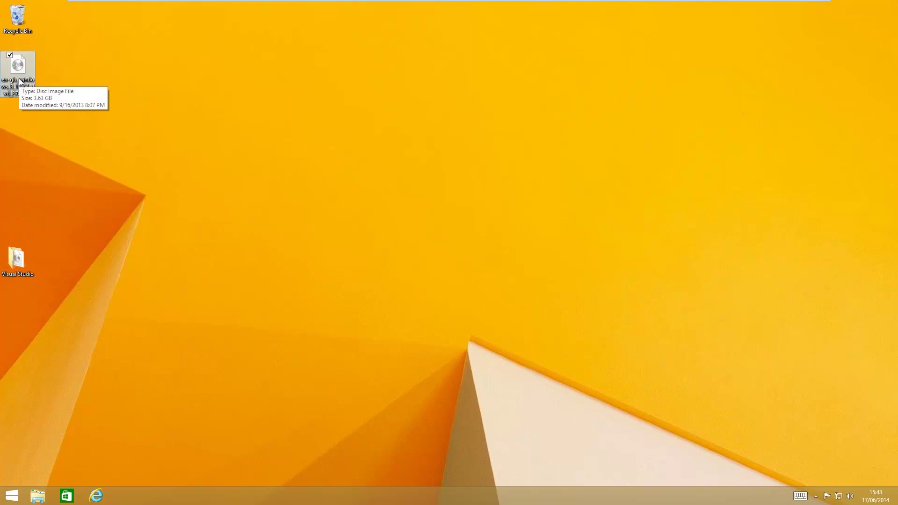
left_click(223, 154)
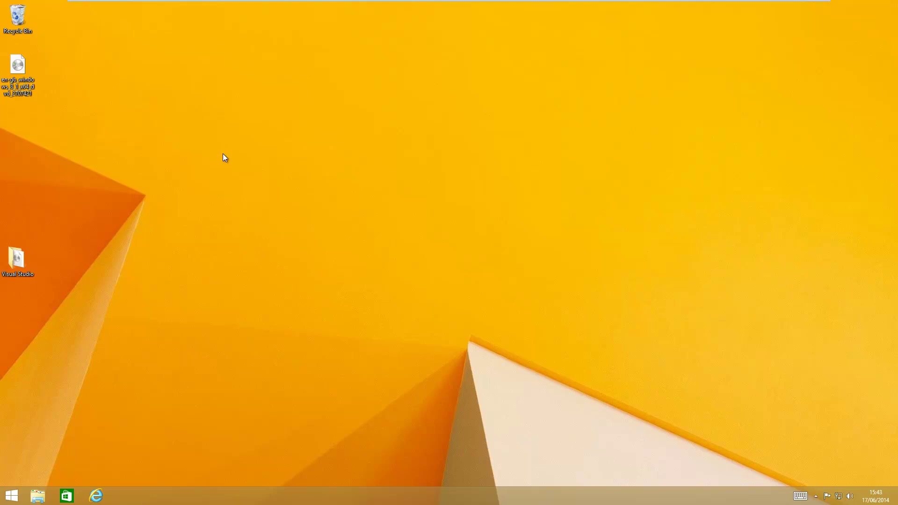
double_click(17, 259)
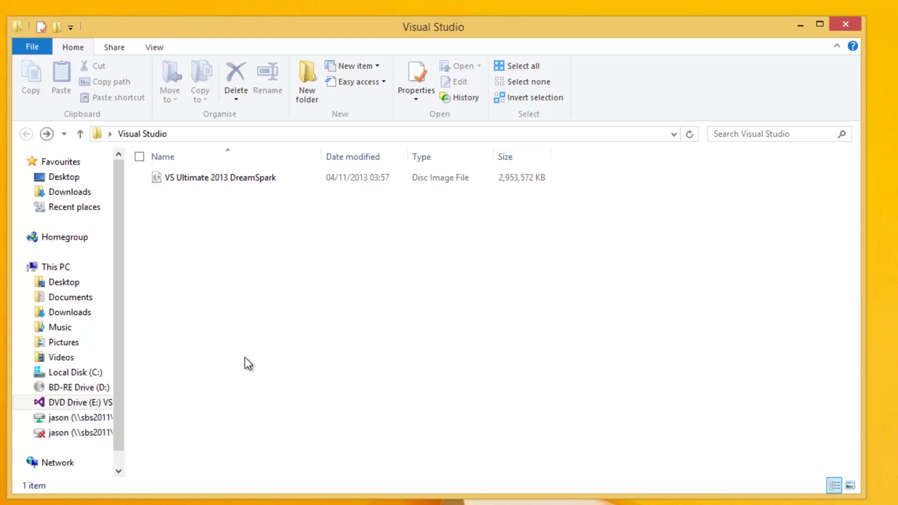
- Mount the VS Ultimate 2013 ISO and create and open a desktop folder named 'Visual Studio 2013'
double_click(206, 179)
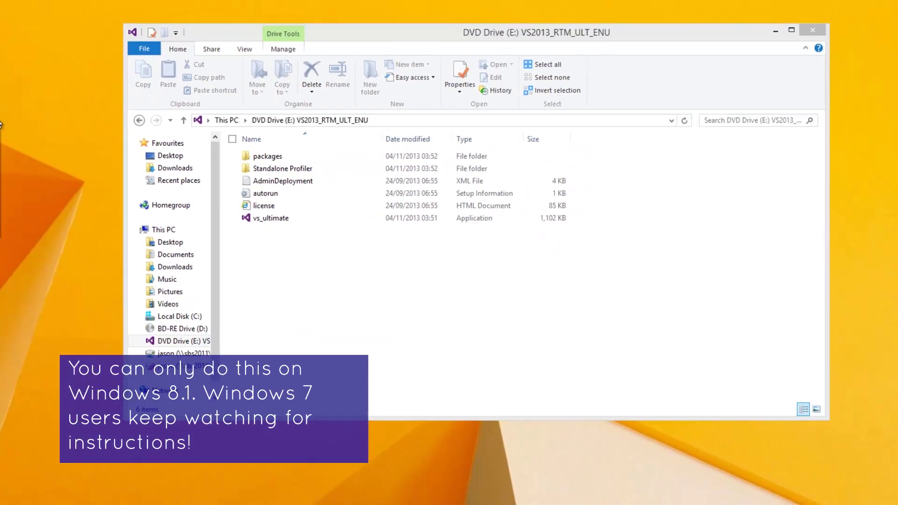
right_click(4, 113)
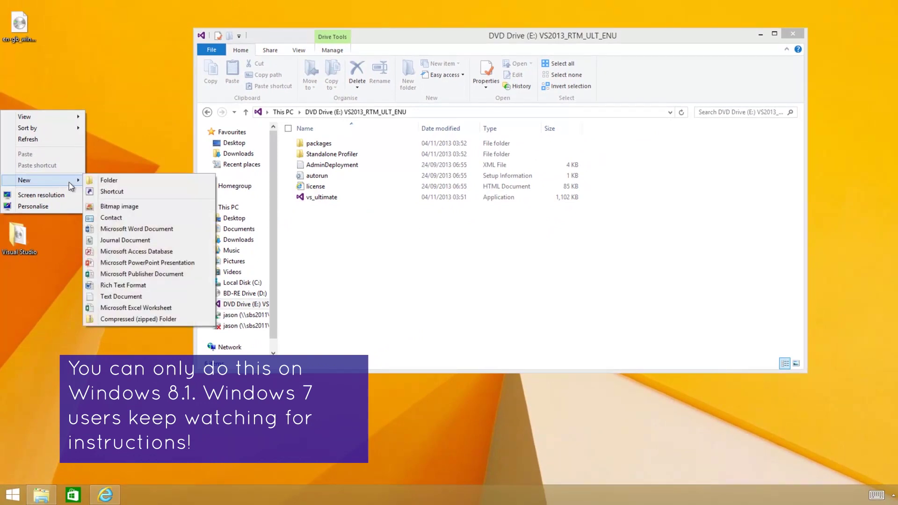
left_click(96, 181)
type("Visu")
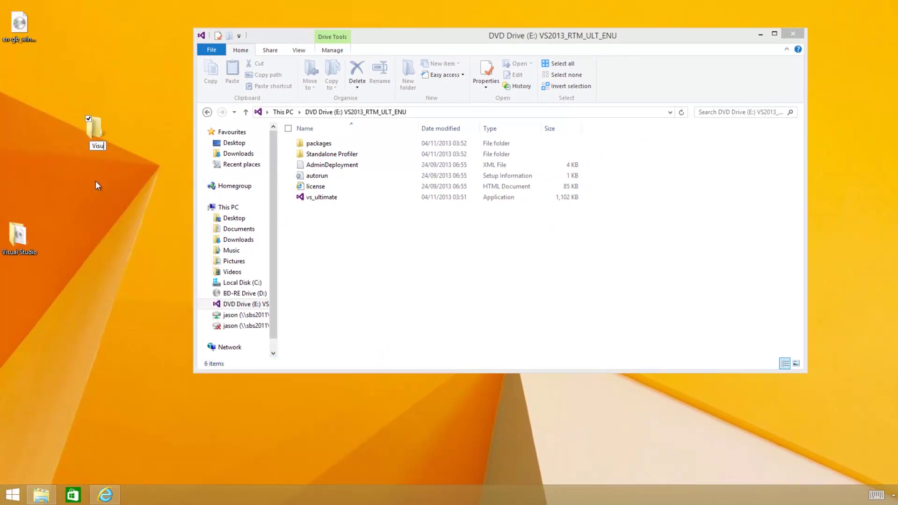
type("al Studio 2013")
key("Return")
left_click(95, 181)
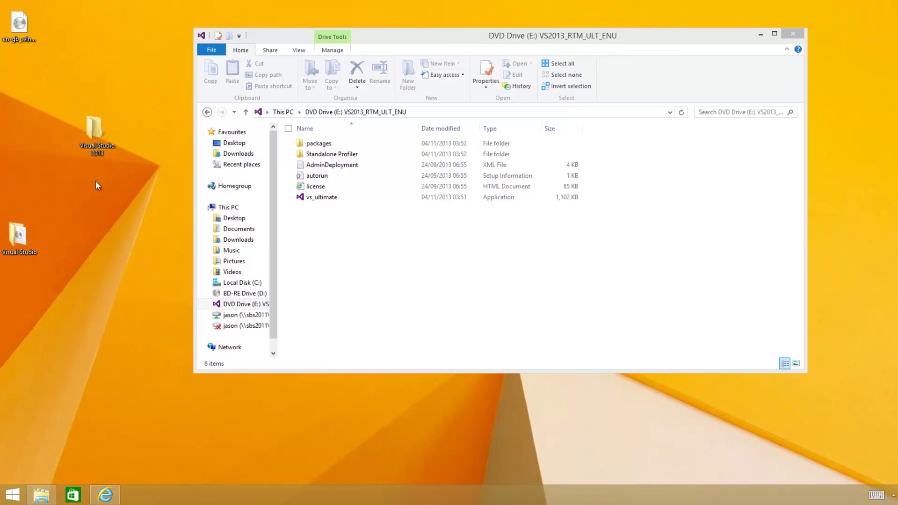
double_click(91, 139)
- Copy the six files from DVD Drive (E:) into the Visual Studio 2013 folder
left_click_drag(421, 88, 316, 136)
left_click_drag(323, 178, 842, 416)
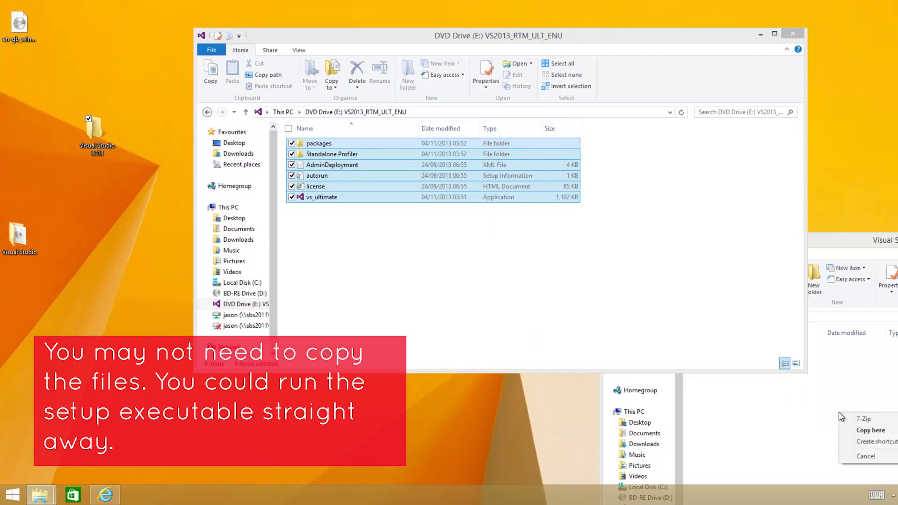
left_click(865, 431)
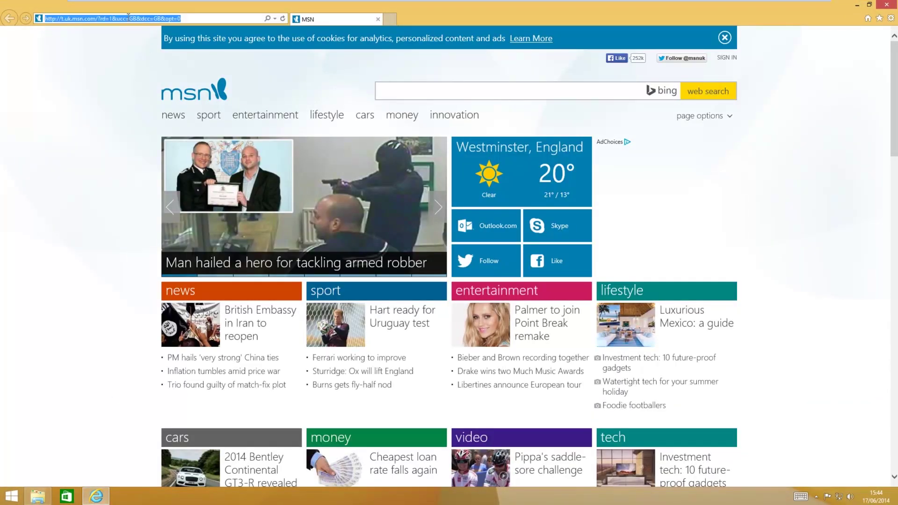
- Search '7-zip', get 7-Zip 9.20 (x64 edition) from the official site and finish installing it
type("7-zip")
key("Return")
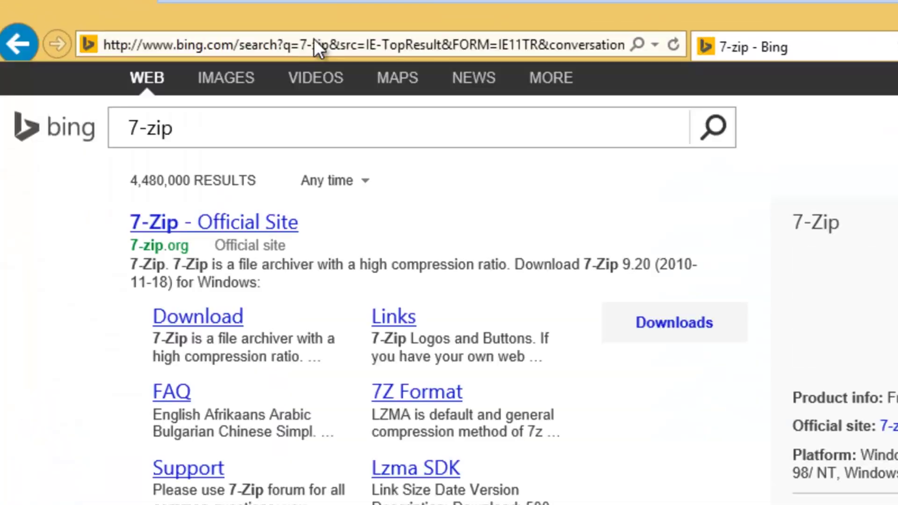
left_click(274, 245)
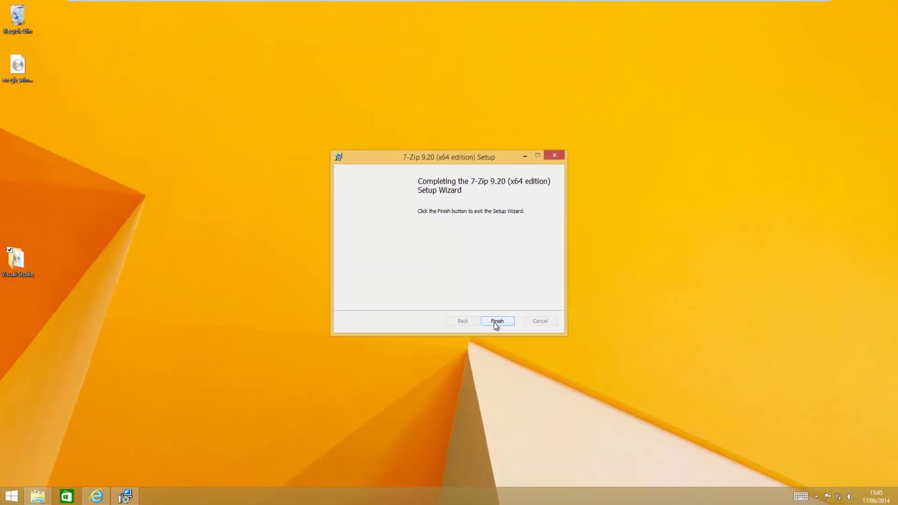
left_click(496, 322)
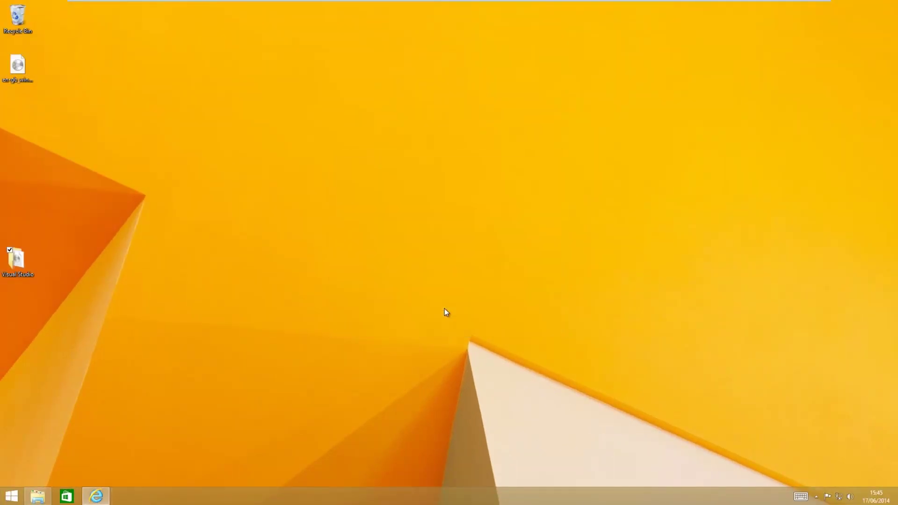
- Extract the VS Ultimate 2013 DreamSpark ISO with 7-Zip's Extract files into the suggested same-named folder
left_click(37, 496)
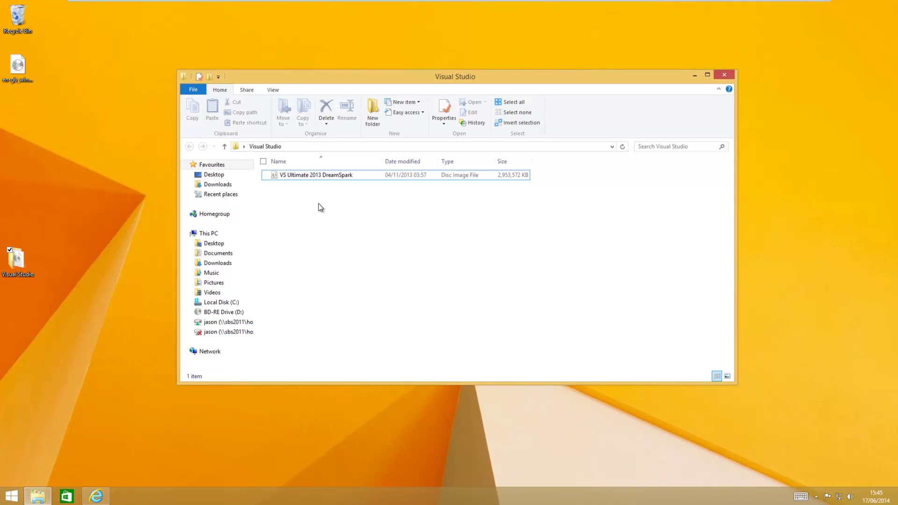
left_click(307, 178)
right_click(304, 177)
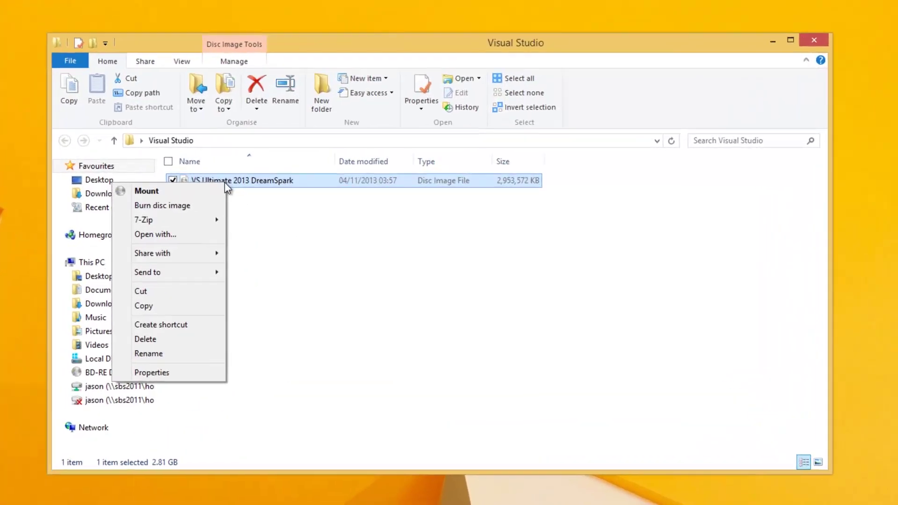
mouse_move(196, 219)
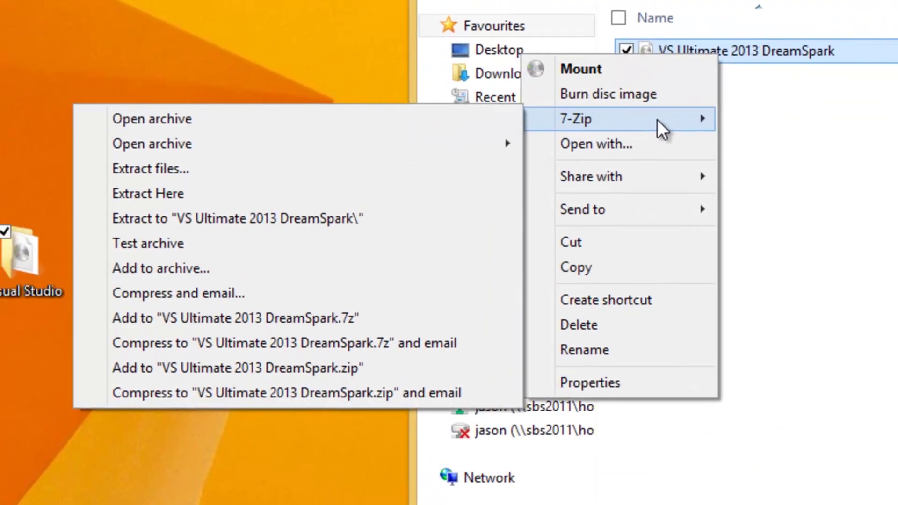
left_click(214, 169)
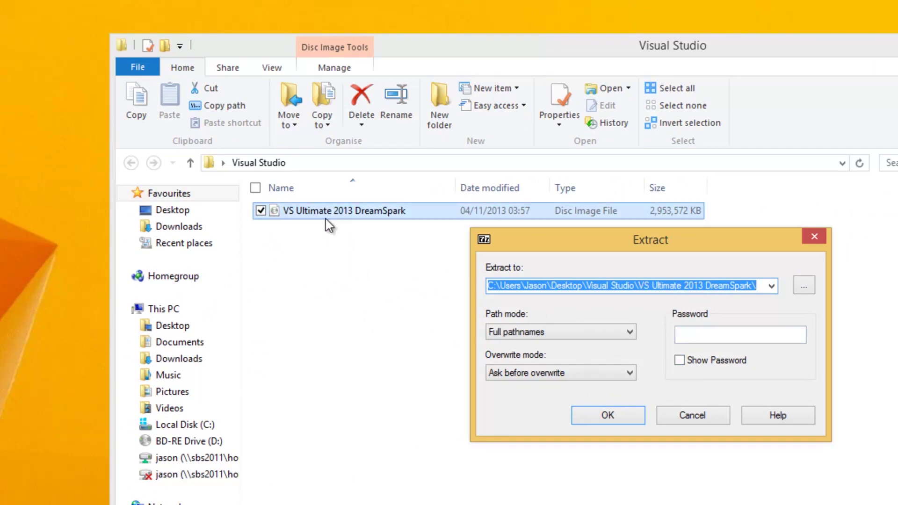
left_click(607, 415)
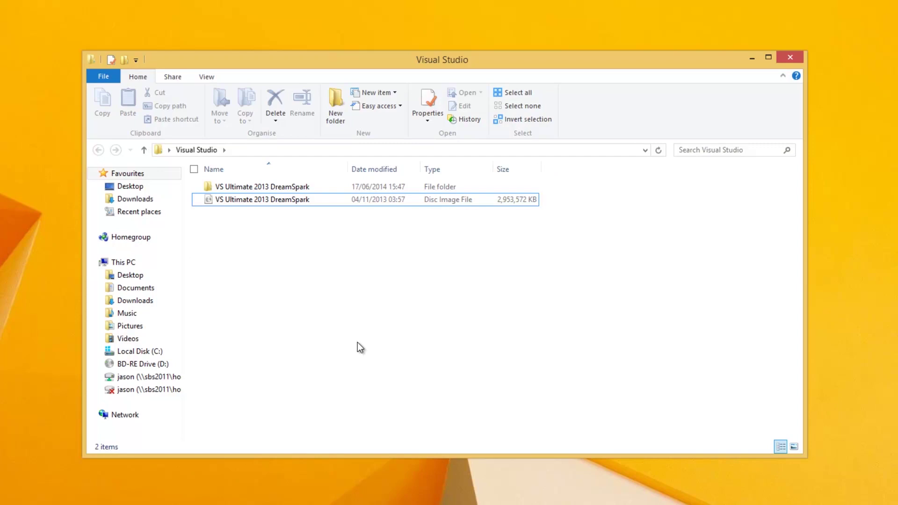
- Open the extracted VS Ultimate 2013 DreamSpark folder and select the vs_ultimate application
double_click(252, 188)
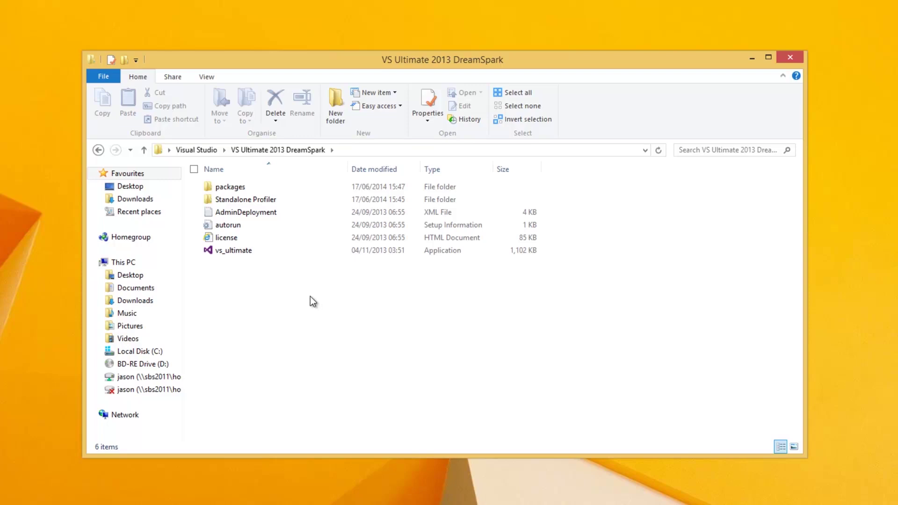
left_click(236, 252)
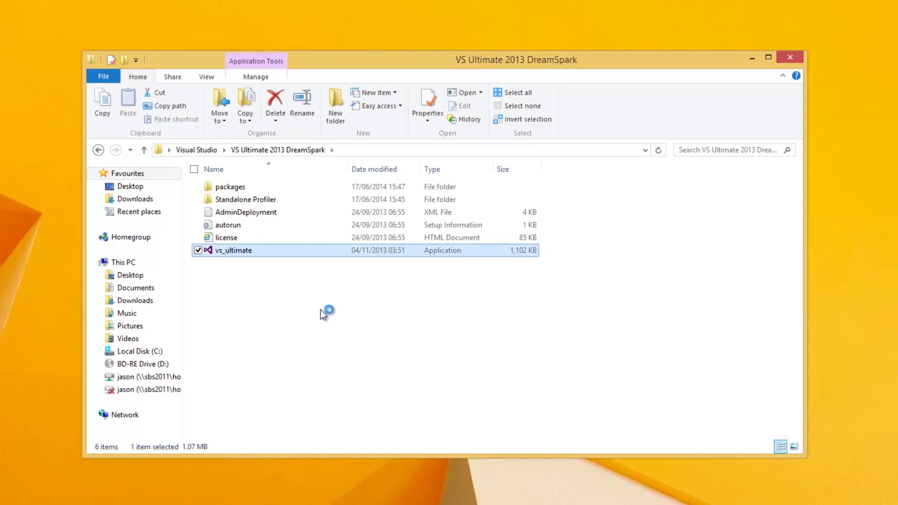